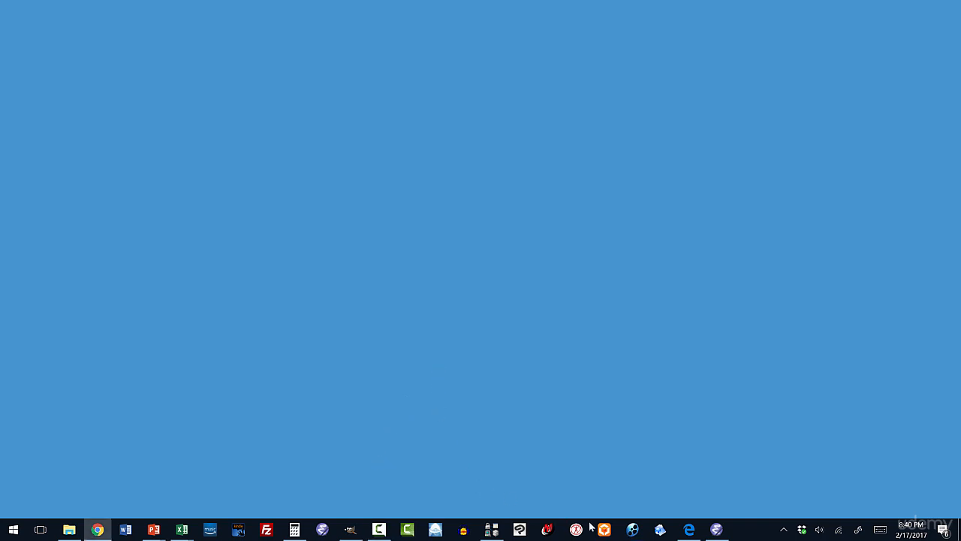
- Open ProShow Producer and start a new wizard show using the Wedding Classic theme
left_click(632, 530)
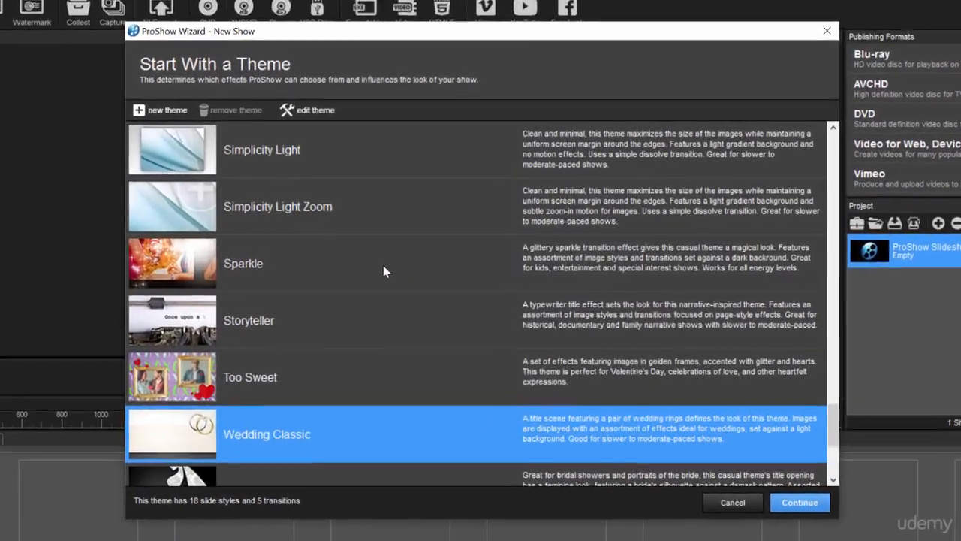
scroll(402, 250, "up", 6)
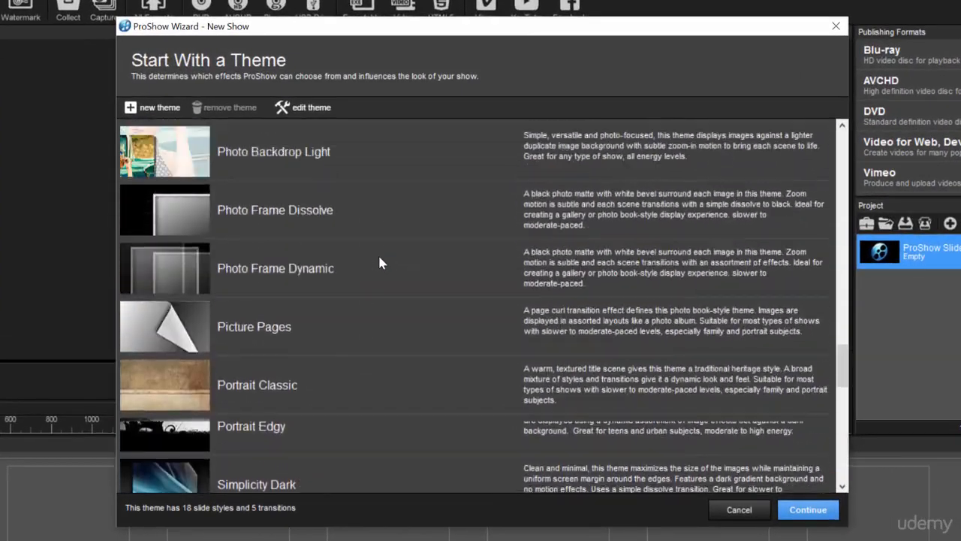
scroll(379, 260, "up", 15)
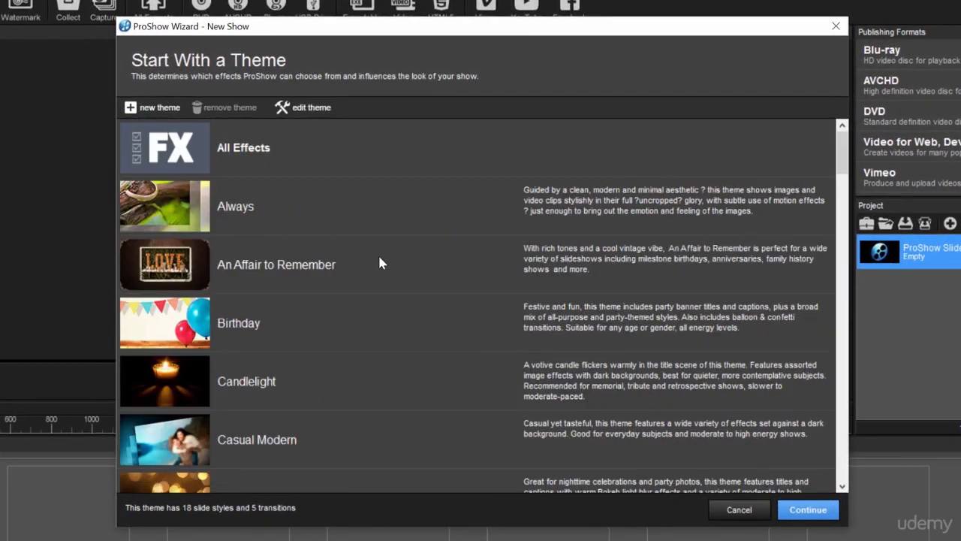
scroll(375, 259, "down", 12)
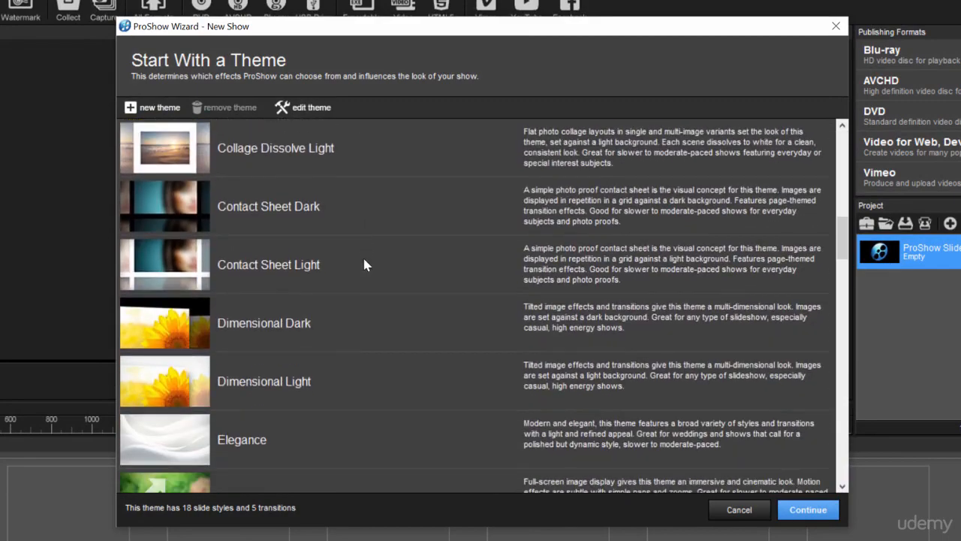
scroll(363, 260, "up", 3)
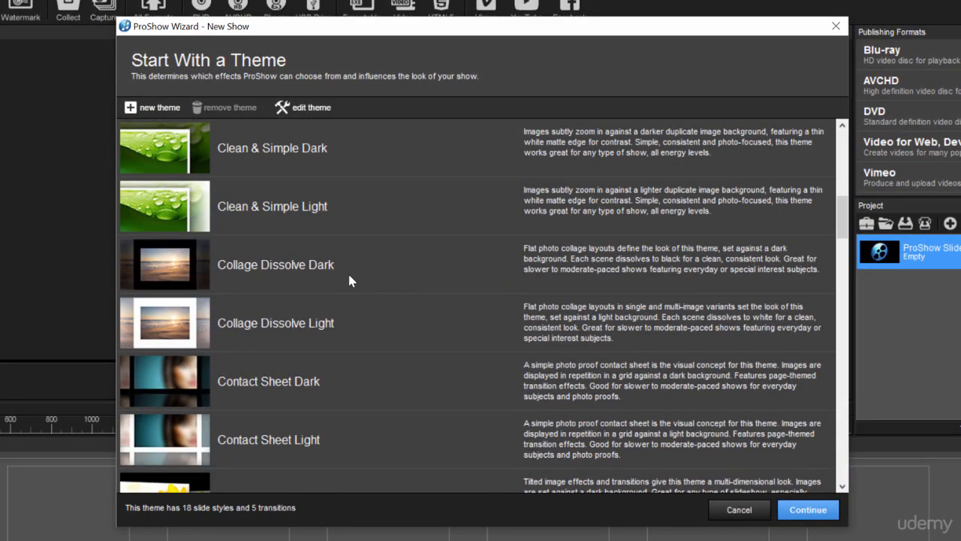
left_click(330, 270)
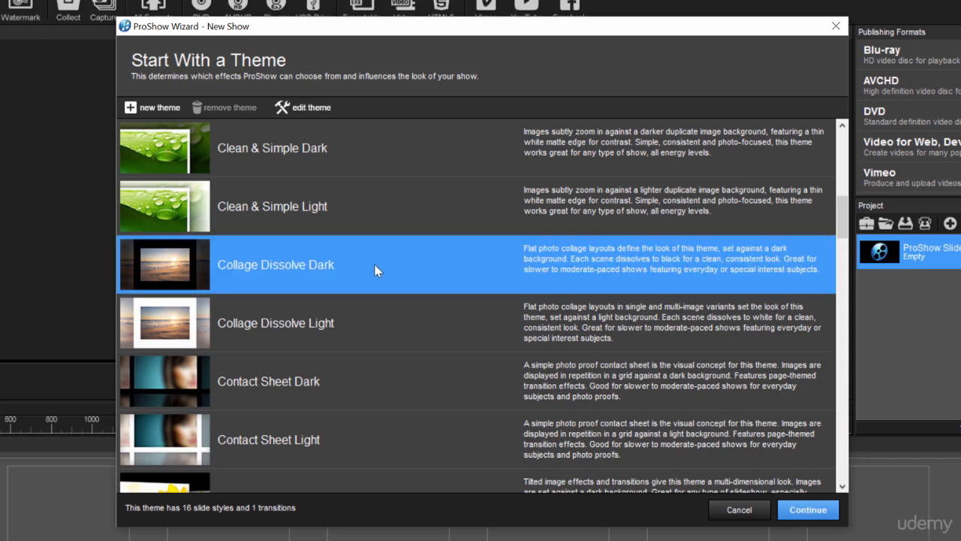
scroll(376, 270, "down", 3)
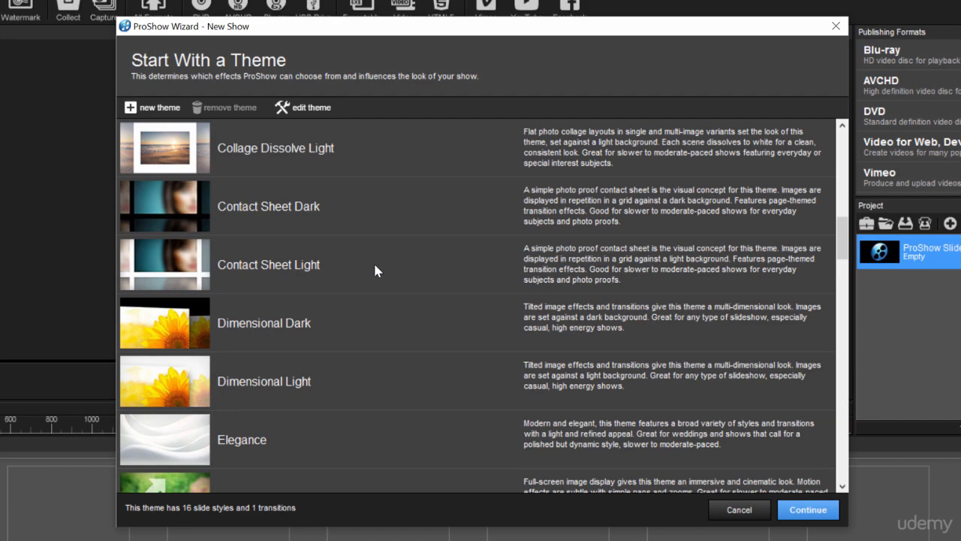
scroll(375, 269, "down", 3)
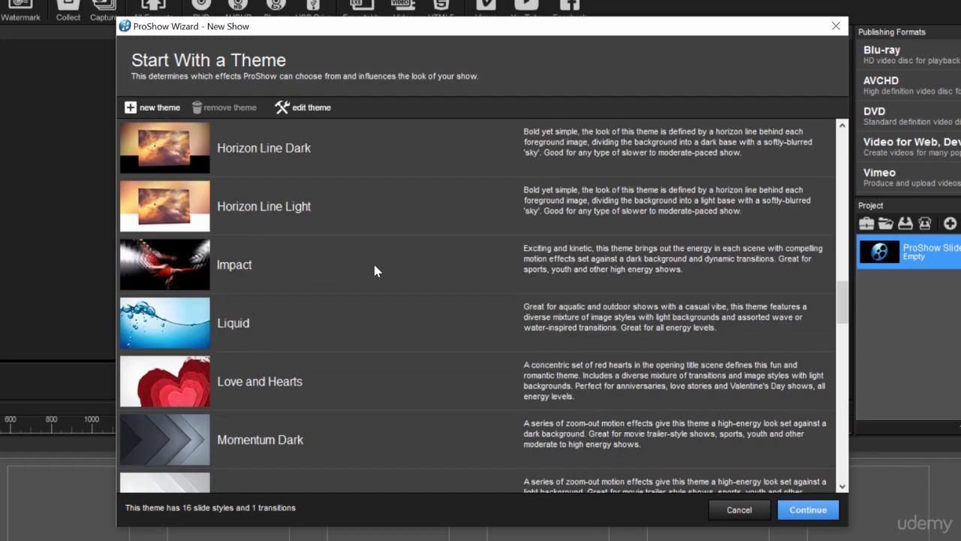
scroll(375, 269, "down", 10)
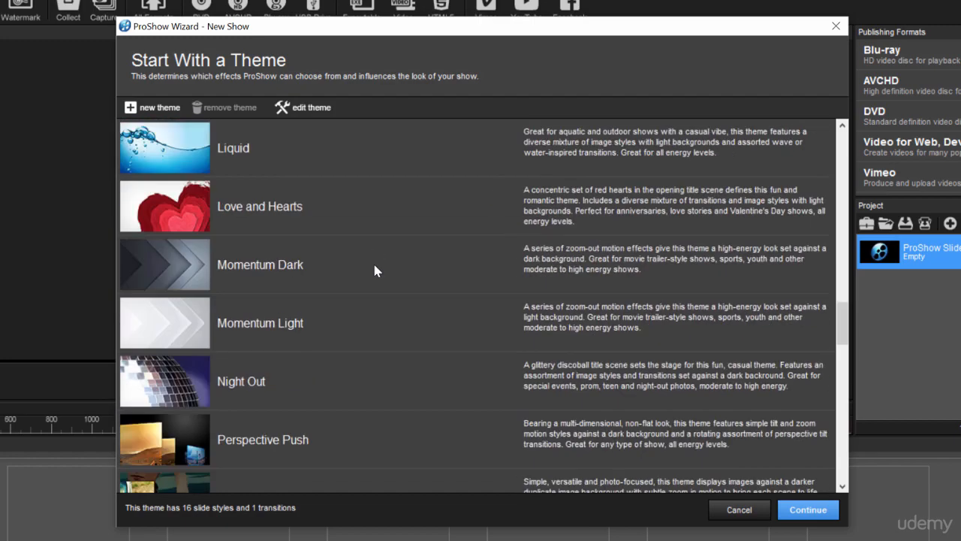
scroll(375, 270, "down", 9)
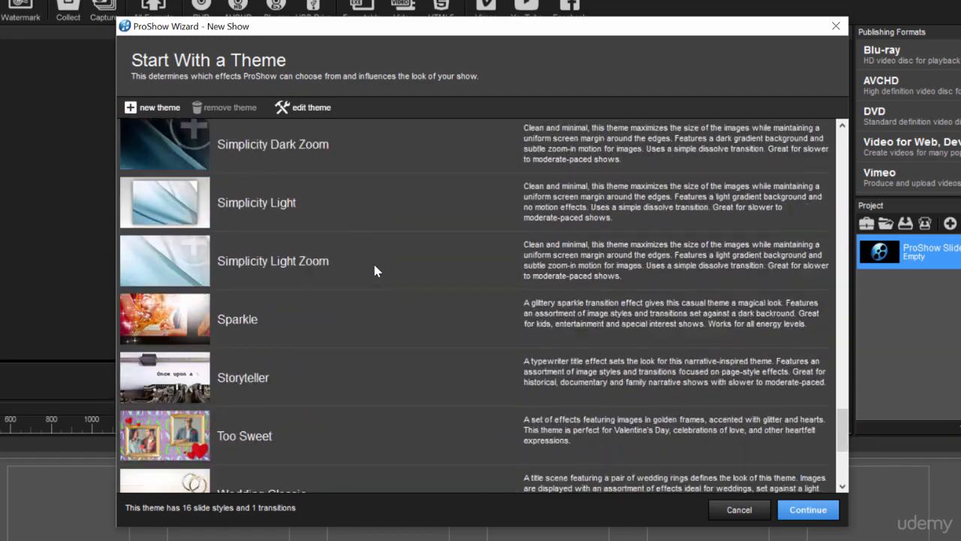
scroll(375, 270, "up", 12)
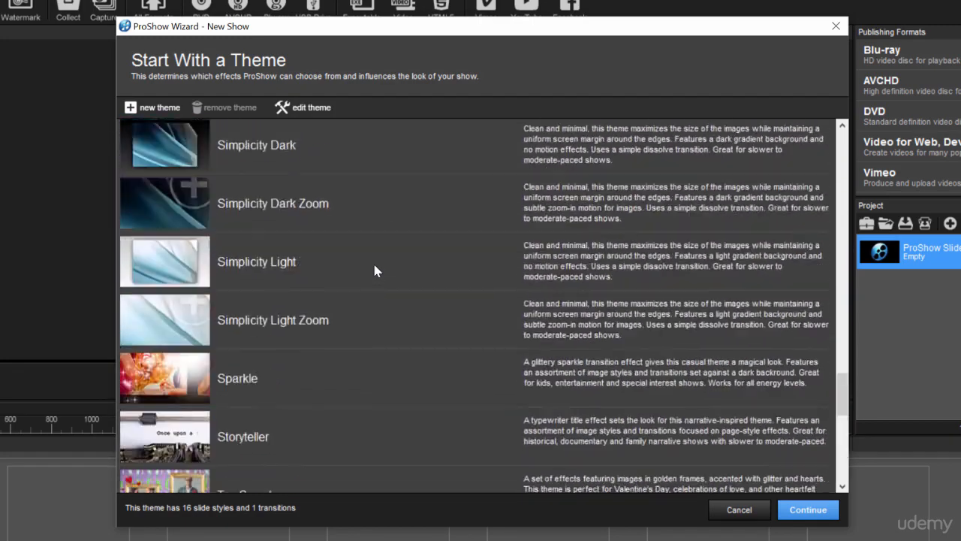
scroll(375, 270, "down", 9)
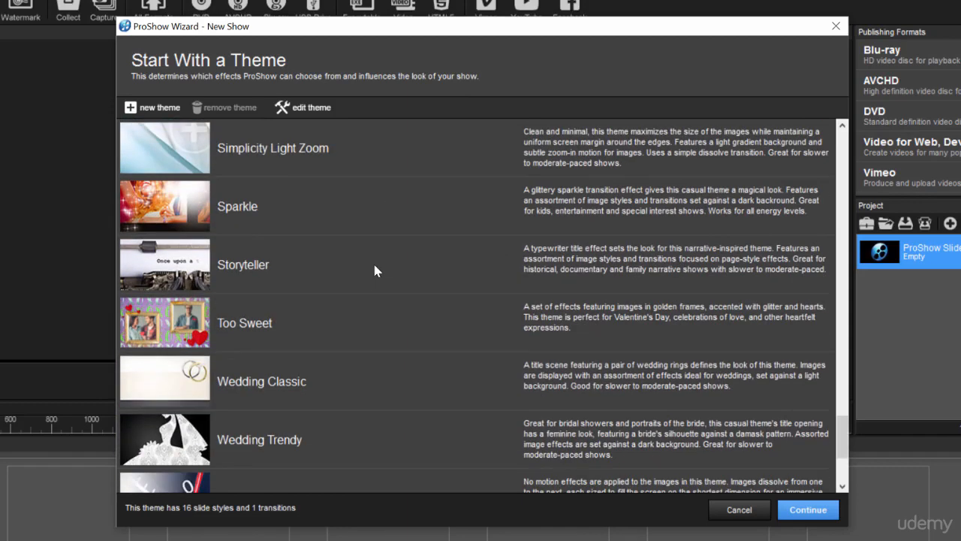
left_click(351, 382)
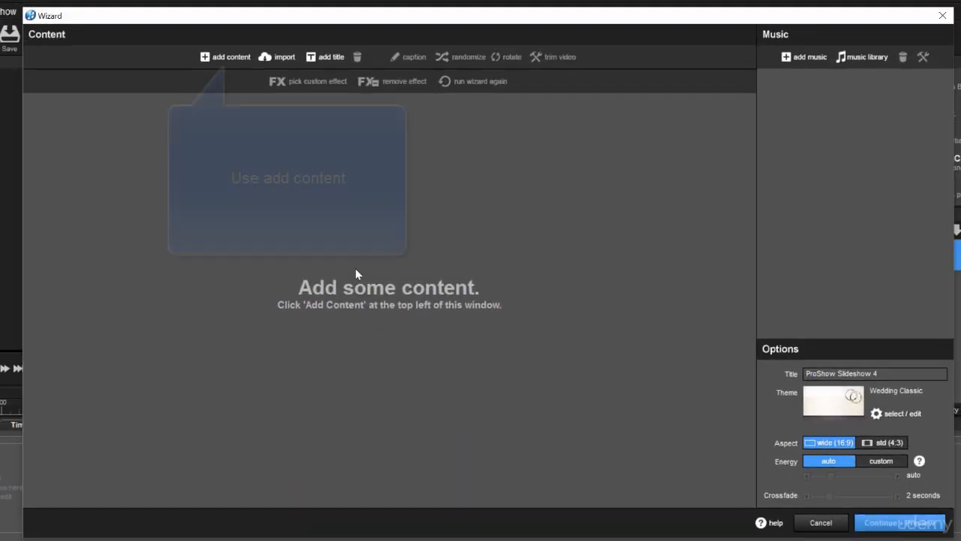
- Add the photos 1.jpeg through 9.jpeg from the Wedding Photos folder to the show's content
left_click(229, 58)
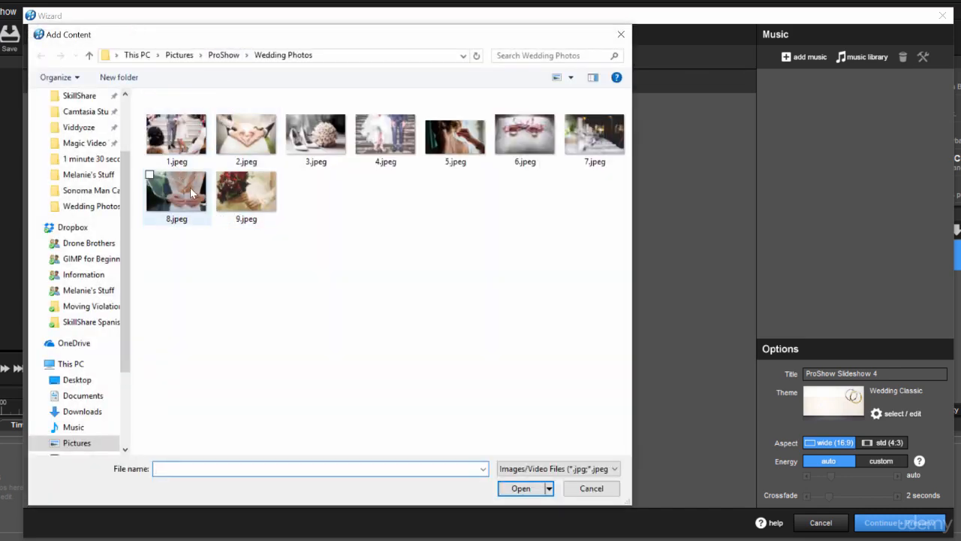
left_click(177, 141)
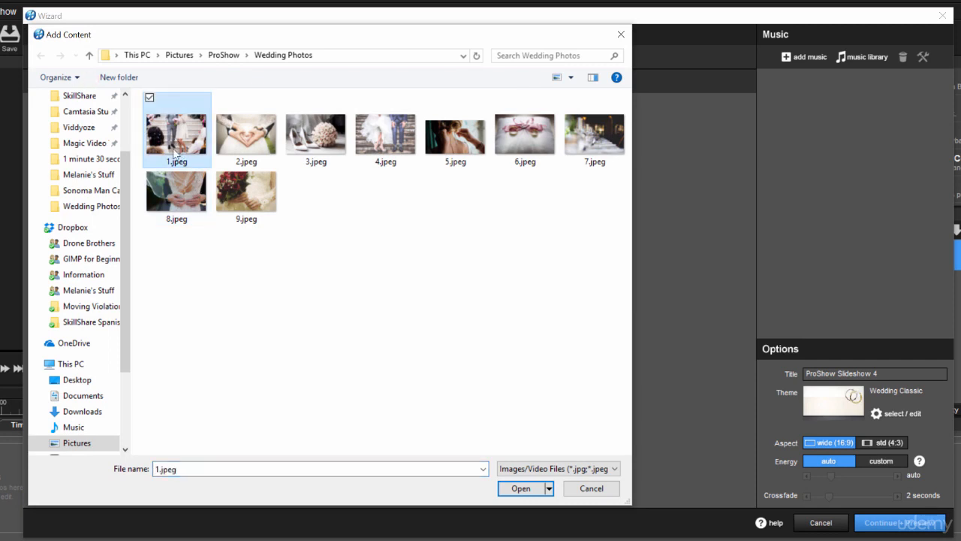
left_click(254, 192, "shift")
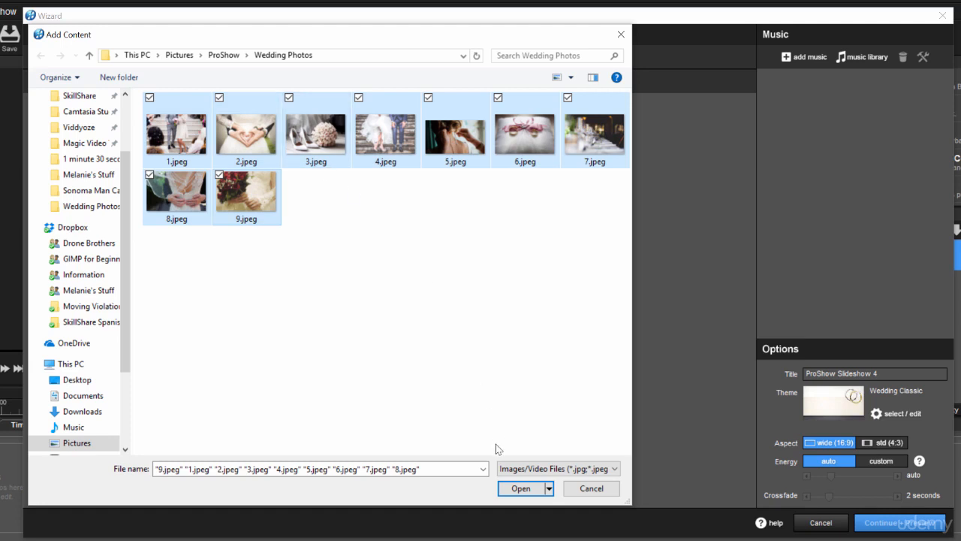
left_click(513, 490)
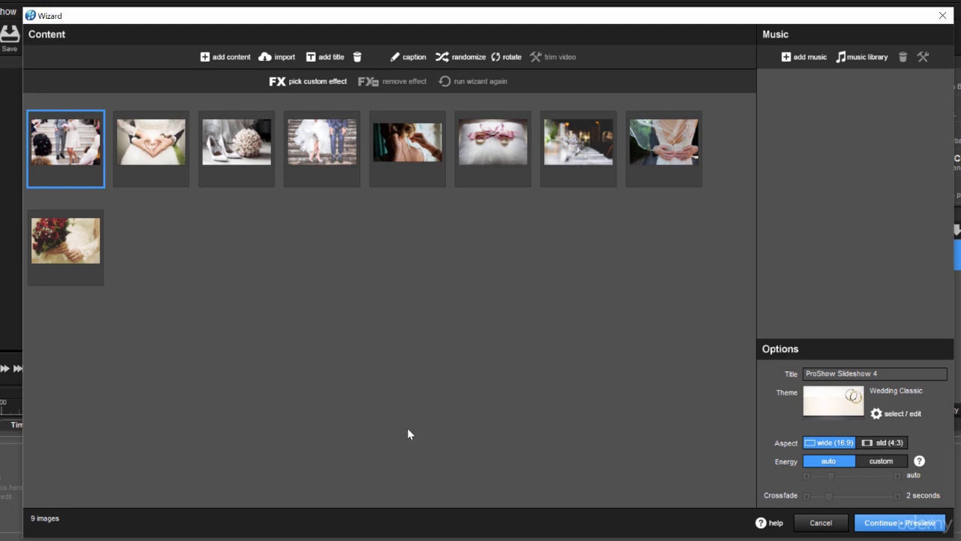
- Generate and preview the slideshow from the added photos, and apply the wizard's result to the show
left_click(881, 517)
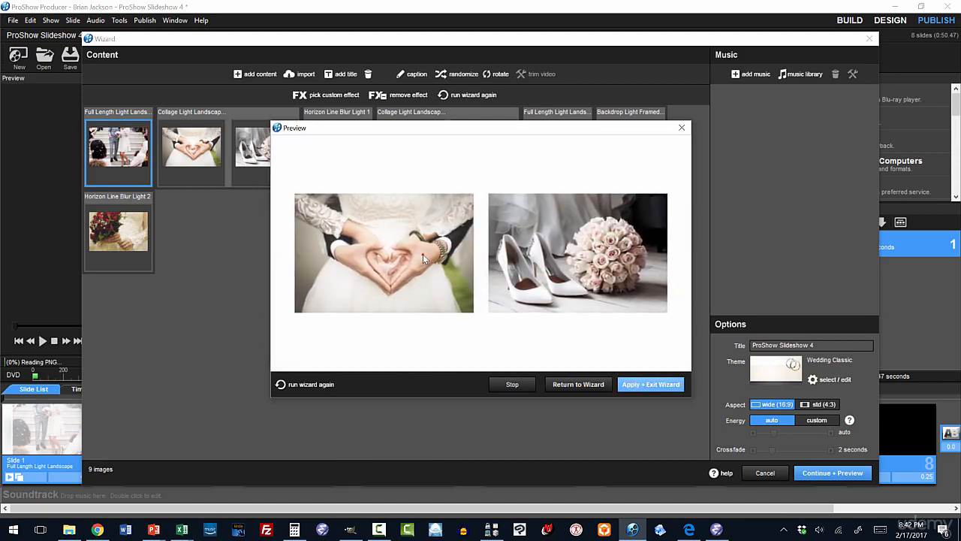
left_click(422, 254)
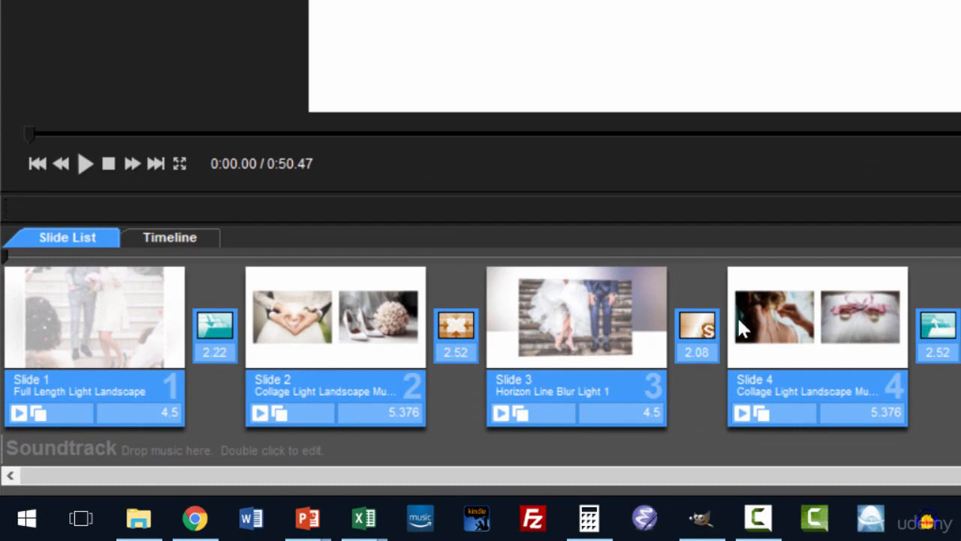
- Scrub through the start of the first slide to check its animation, and return to the beginning of the show
mouse_move(845, 312)
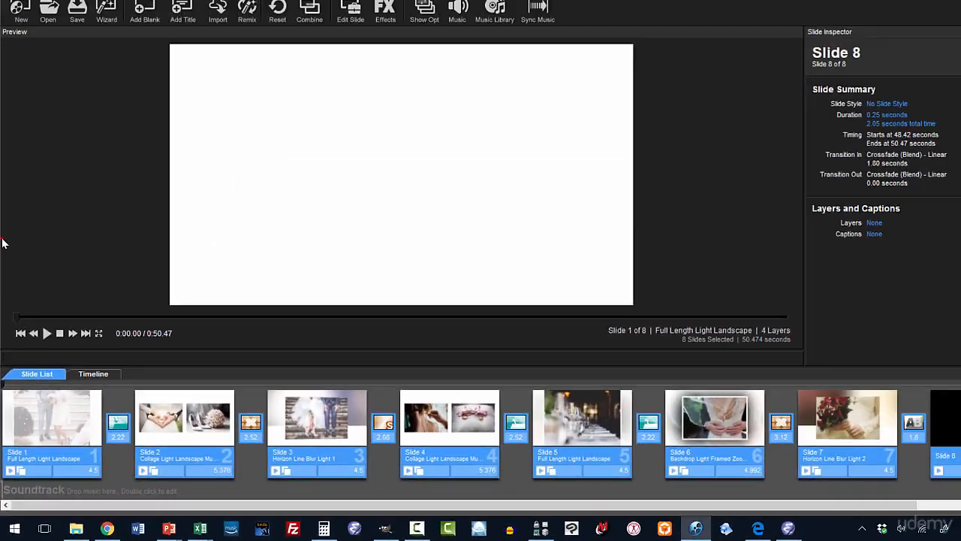
left_click_drag(5, 257, 113, 259)
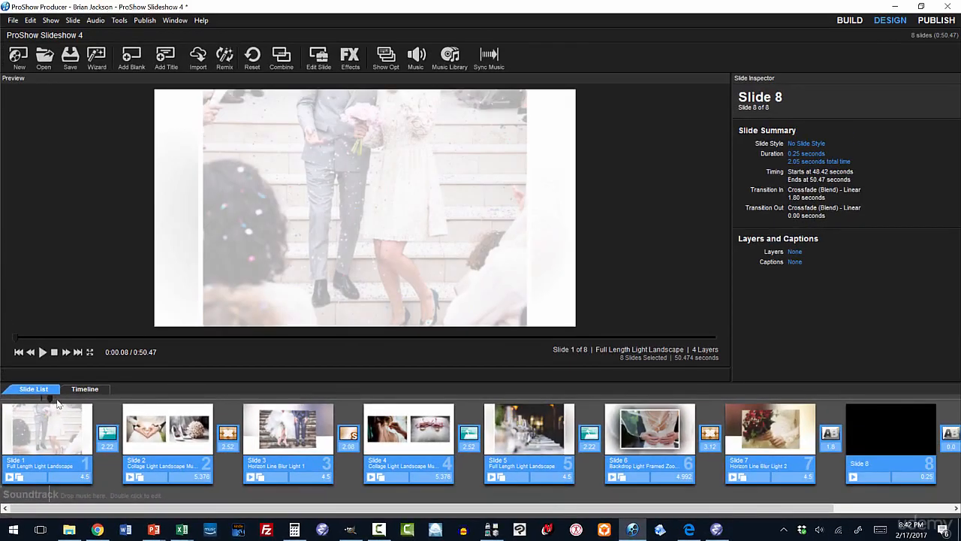
left_click_drag(57, 404, 3, 403)
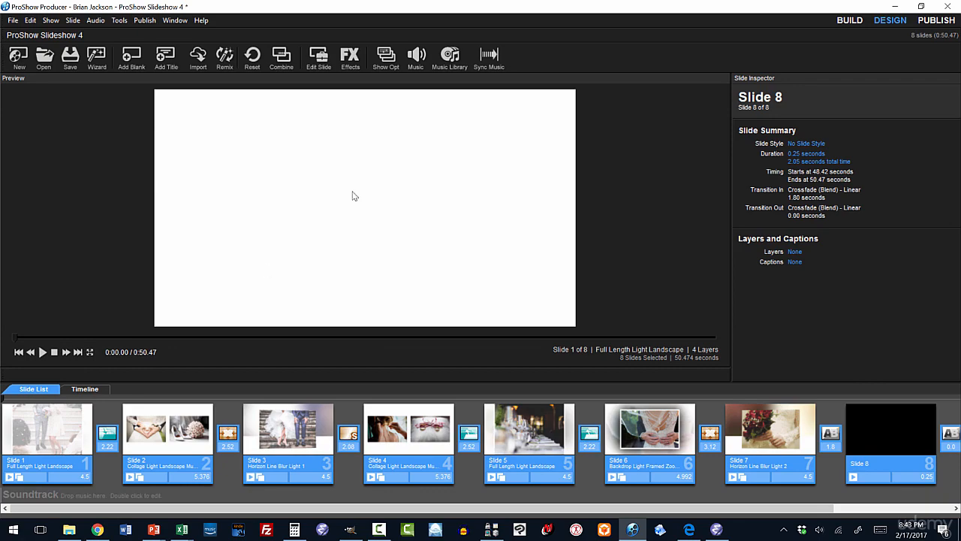
- List the Weddings tracks in the music library and listen to a preview of "A Thousand Words"
left_click(449, 54)
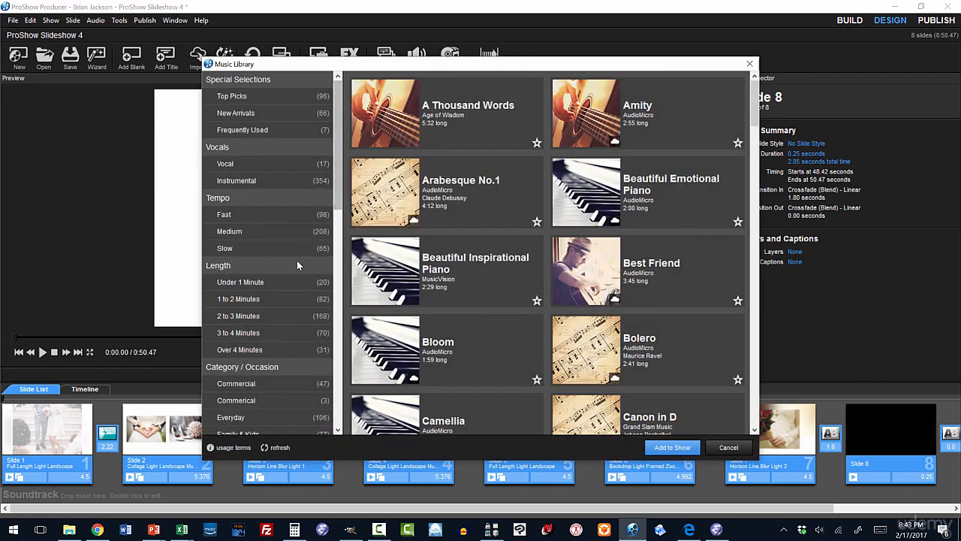
scroll(272, 258, "down", 5)
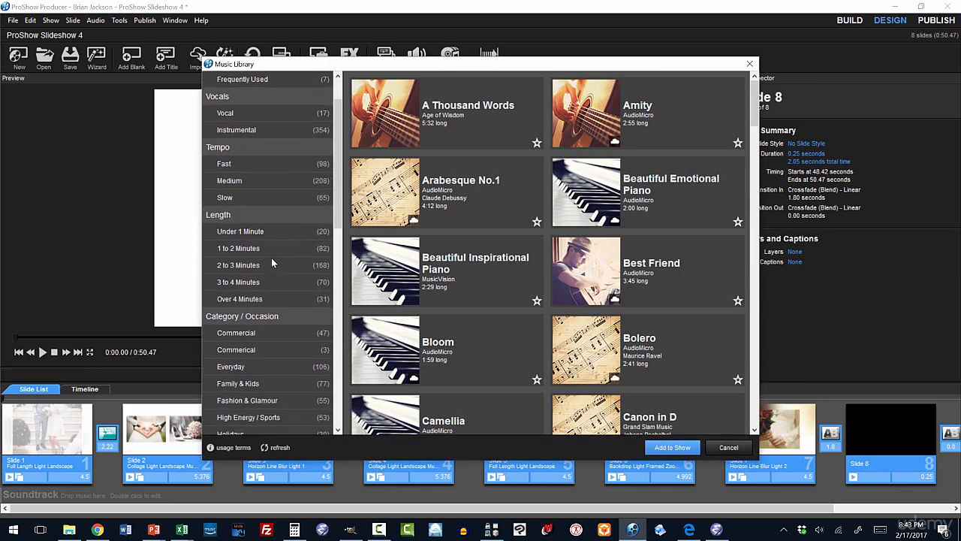
scroll(271, 258, "down", 1)
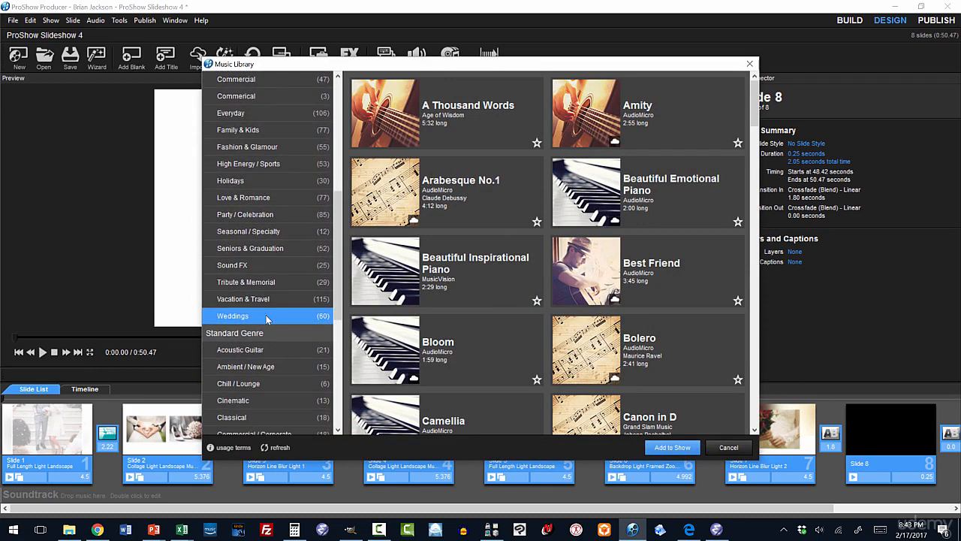
mouse_move(384, 116)
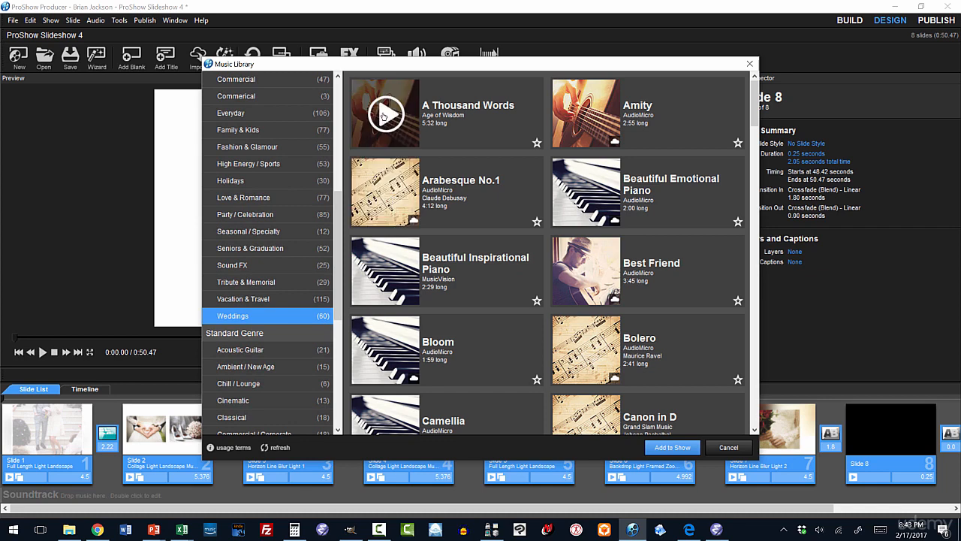
left_click(384, 116)
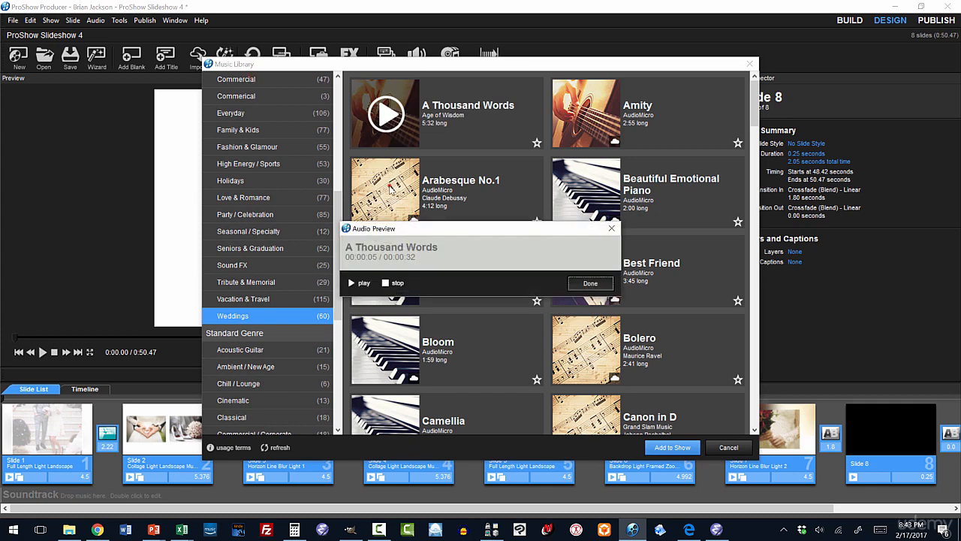
left_click(590, 283)
mouse_move(558, 271)
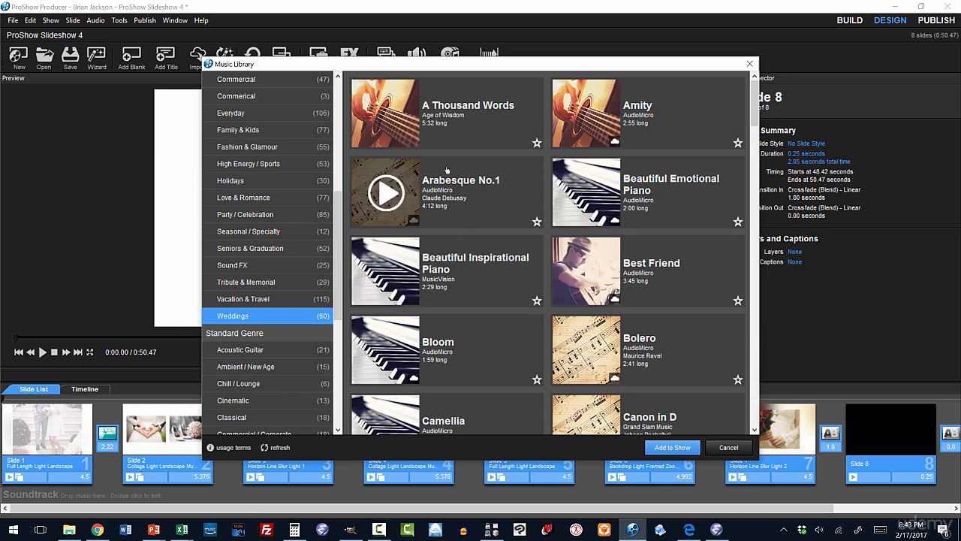
- Add the track "A Thousand Words" to the show as its soundtrack
left_click(431, 110)
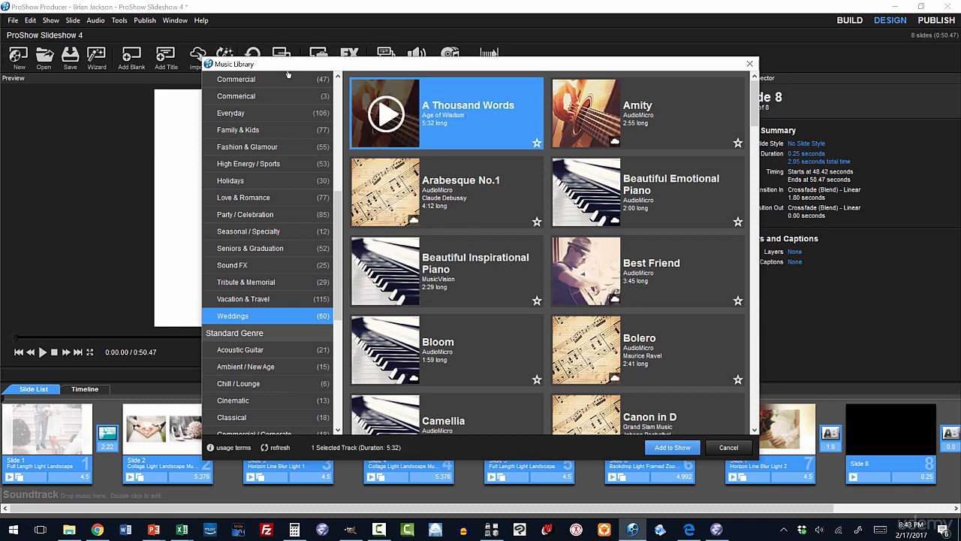
left_click(669, 448)
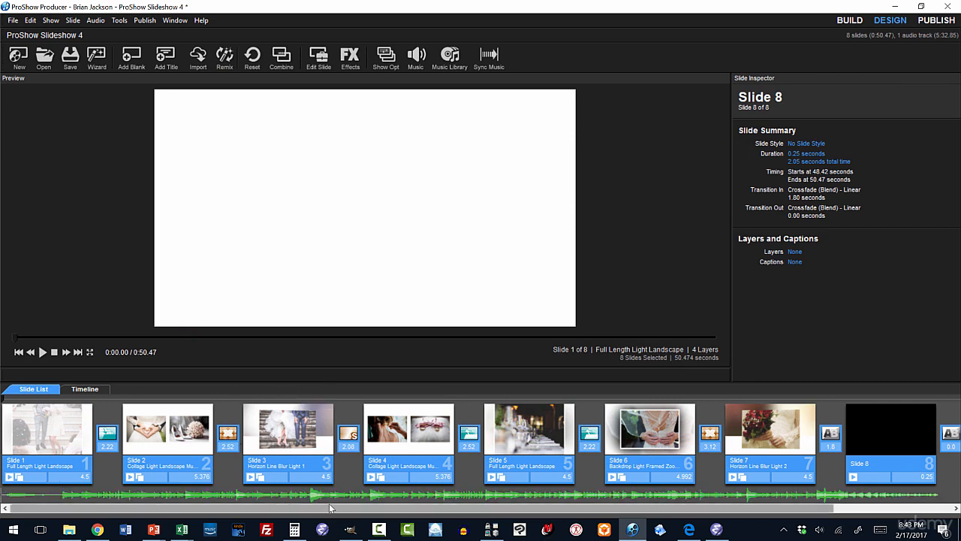
left_click_drag(409, 510, 547, 508)
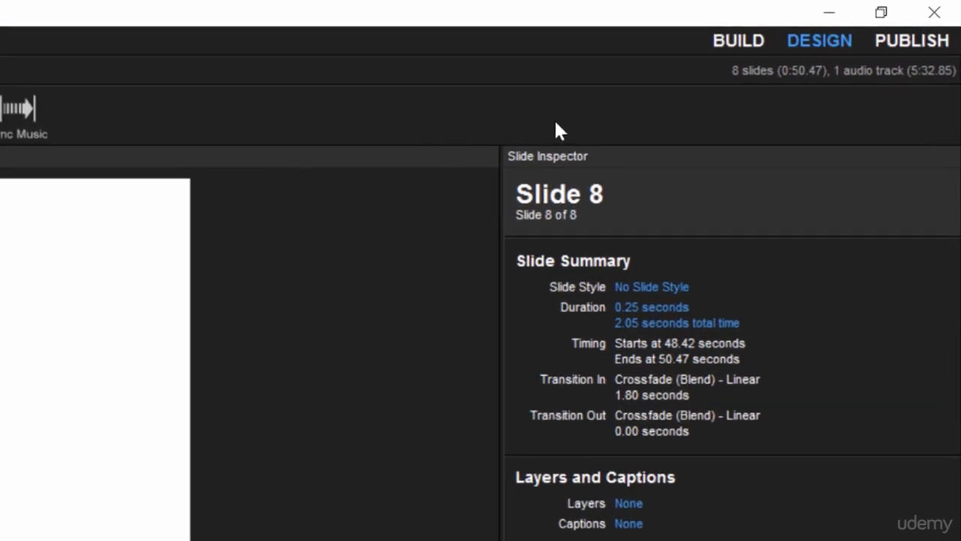
- Publish the show as an MPEG-4 1080p (Full HD) video named ProShow Slideshow 4.mp4 in the Wedding Photos folder
left_click(901, 43)
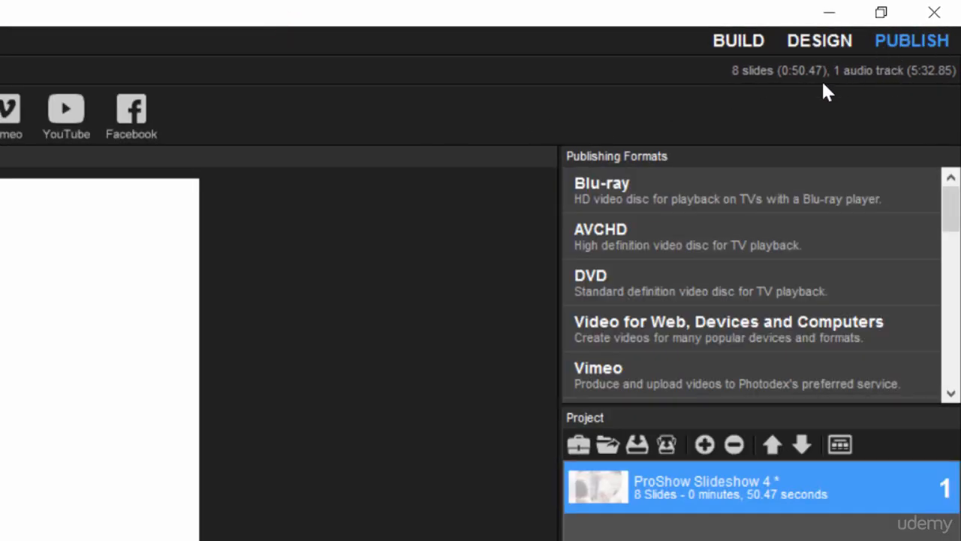
left_click(98, 216)
double_click(99, 216)
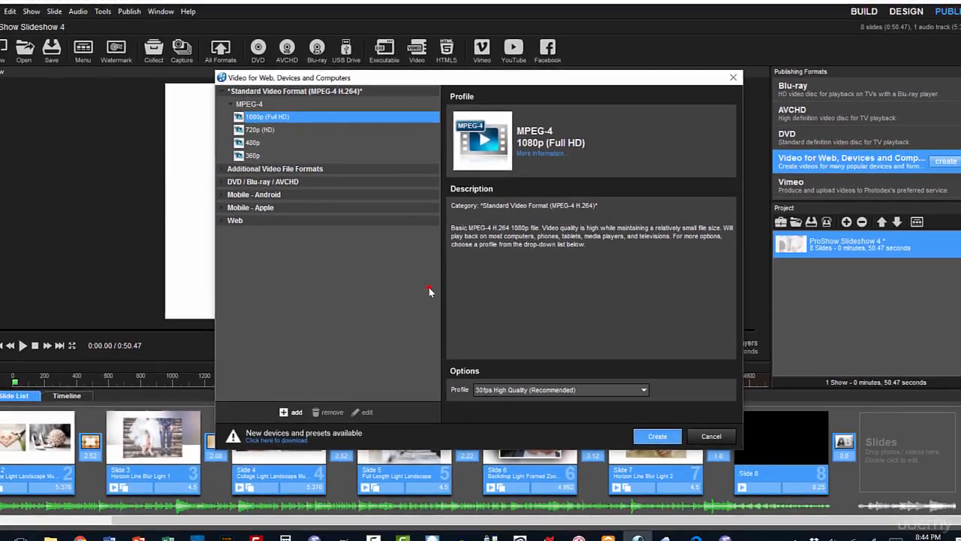
left_click(711, 511)
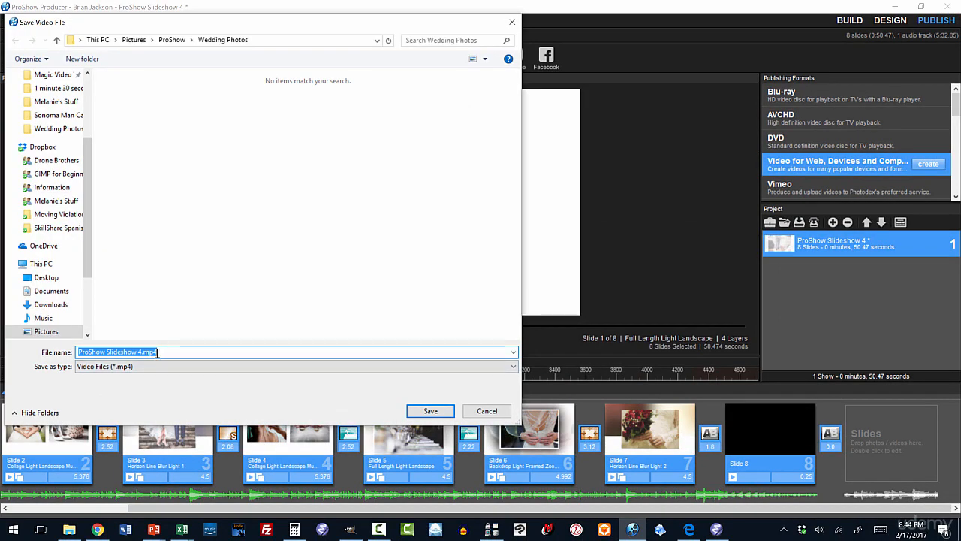
left_click(429, 413)
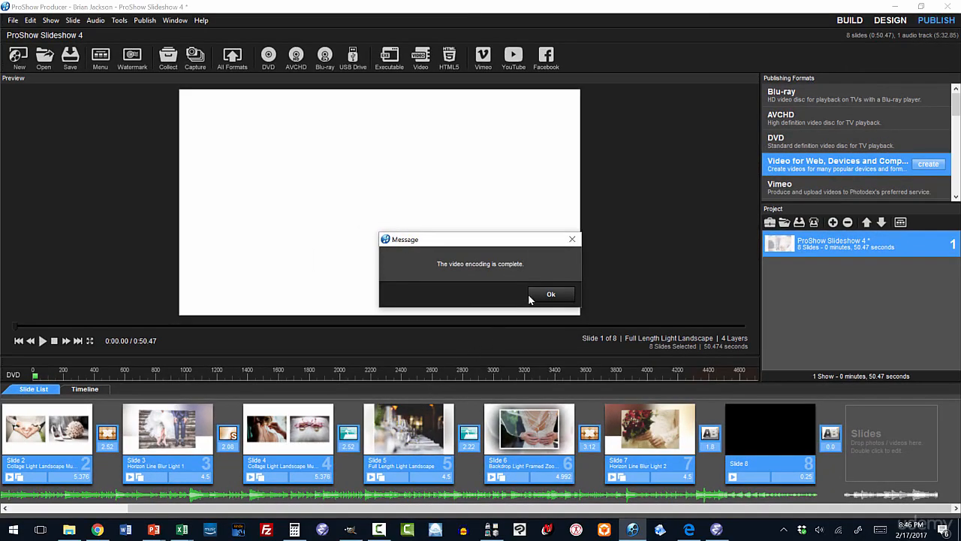
left_click(538, 295)
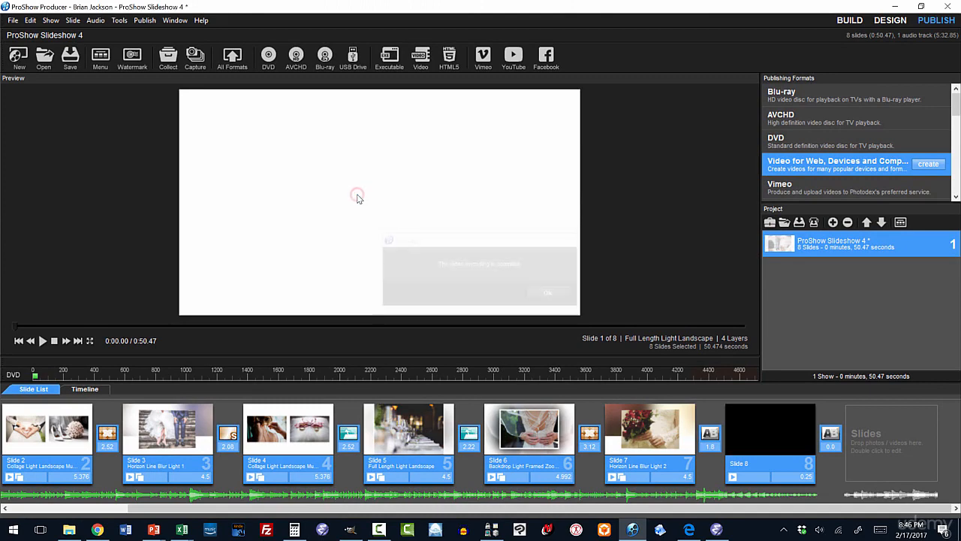